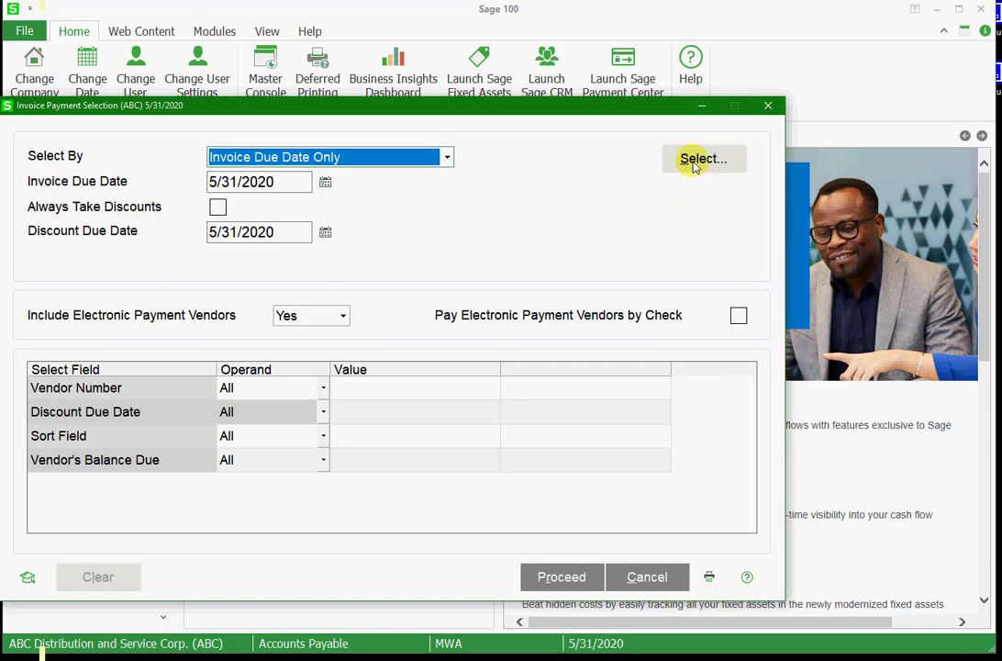
Select the Airway Property and Compaq Computer invoices for payment and accept the selection
left_click(694, 163)
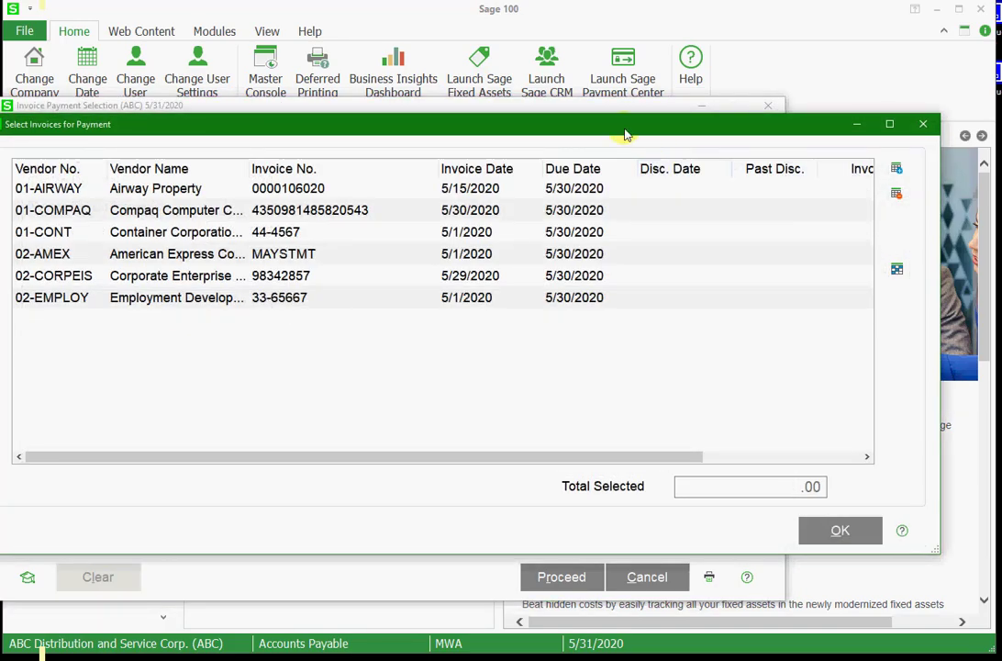
left_click_drag(584, 129, 602, 129)
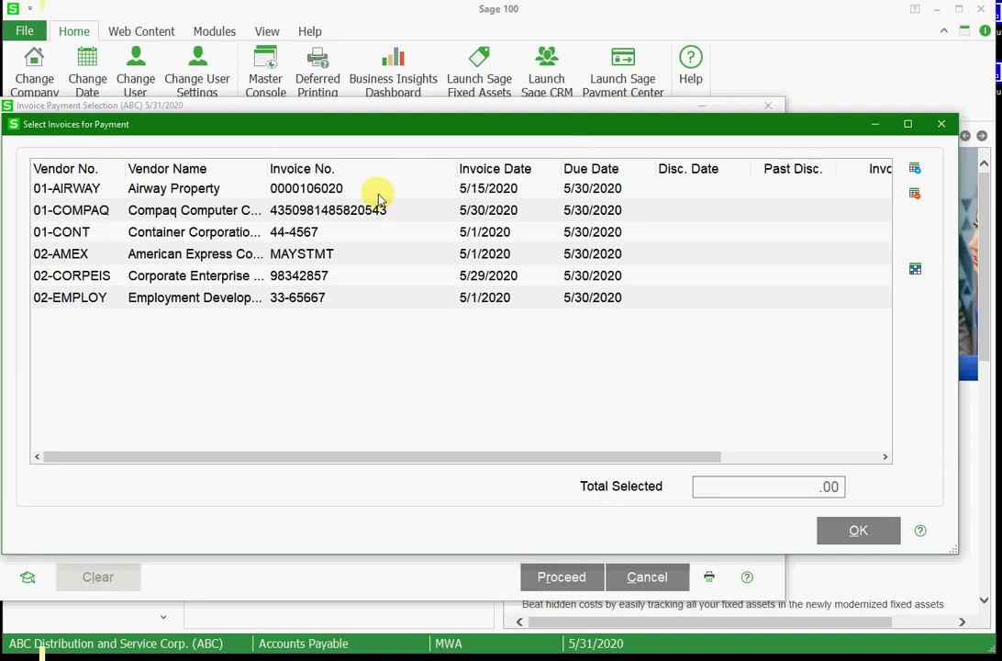
left_click(339, 189)
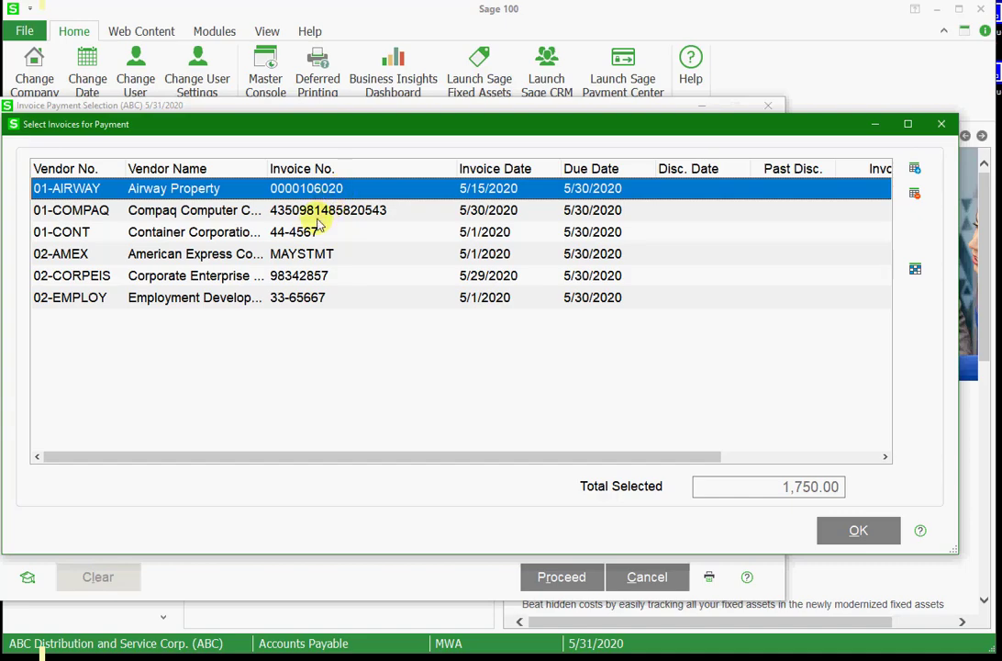
left_click(268, 215, "ctrl")
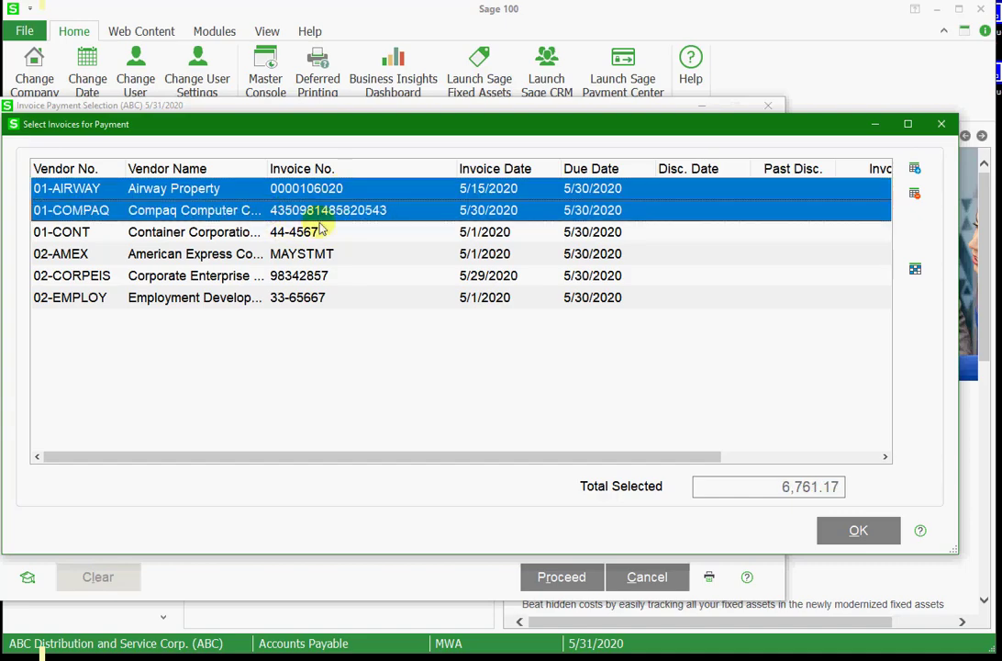
left_click(846, 532)
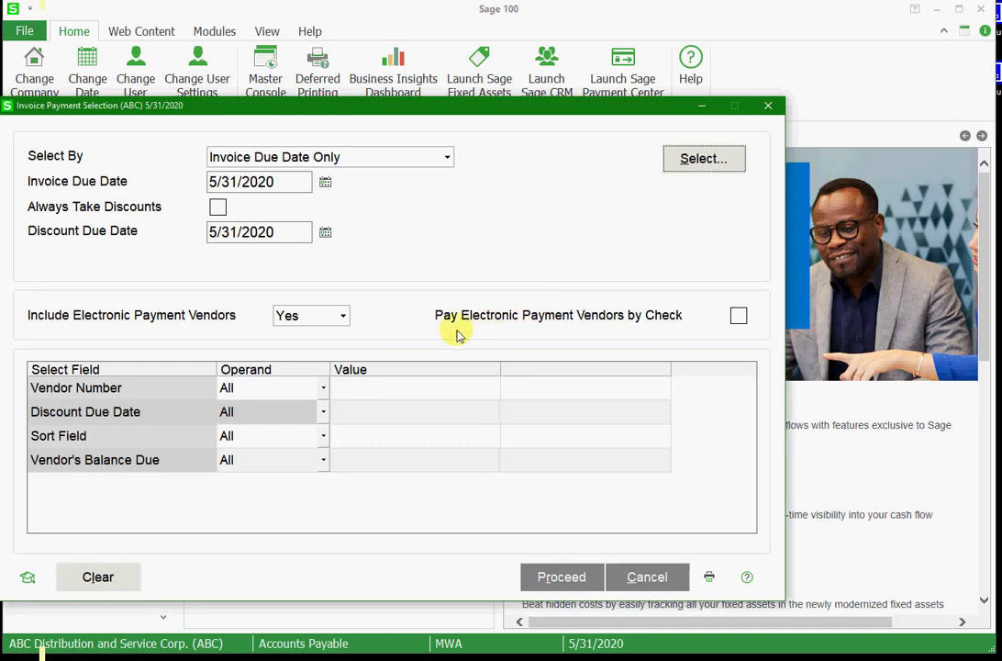
Set Include Electronic Payment Vendors to Yes with payment of electronic vendors by check off, and proceed with the payment selection
left_click(343, 317)
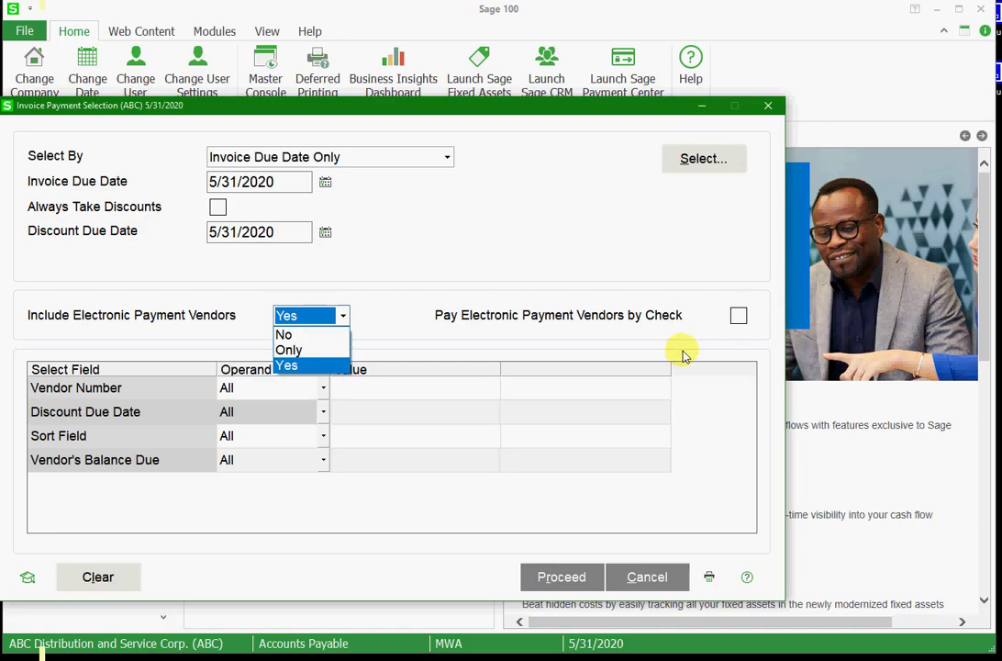
left_click(738, 317)
left_click(738, 317)
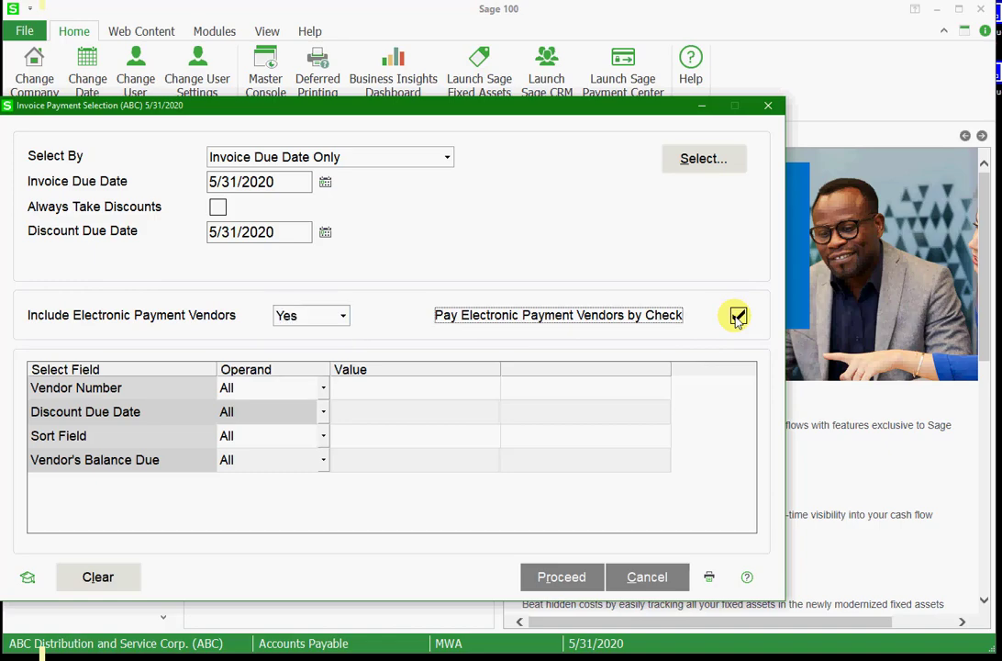
left_click(738, 316)
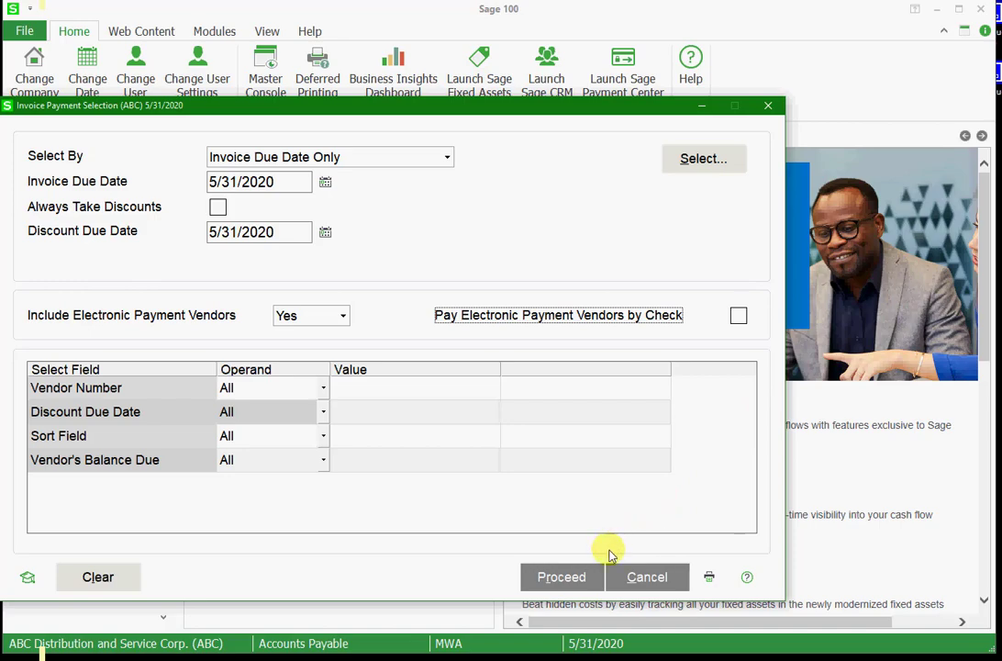
left_click(562, 578)
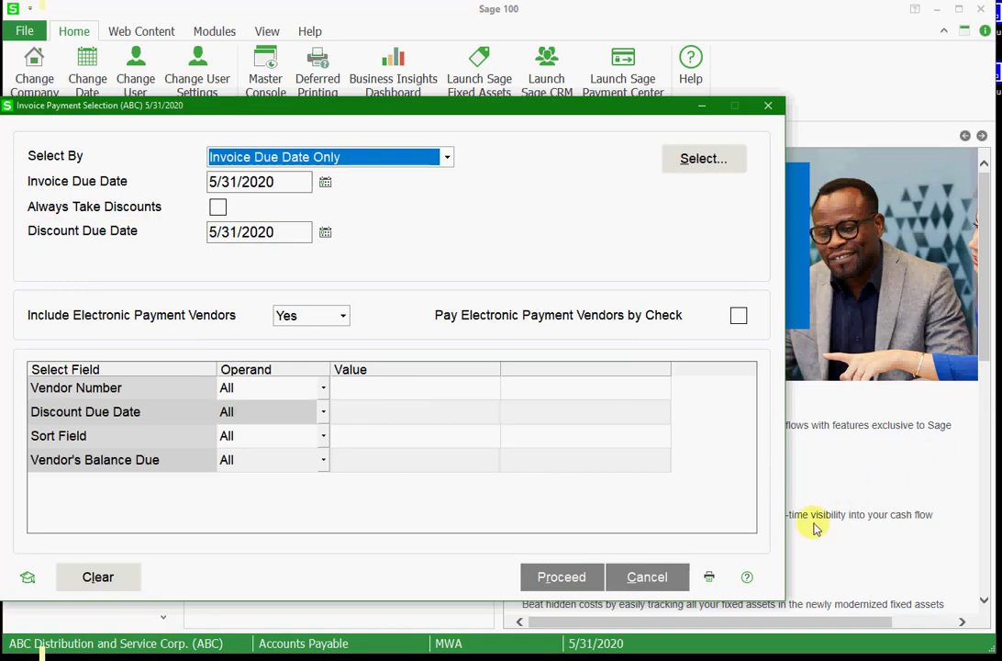
Preview the Invoice Payment Selection Listing and examine its vendor entries, check count and ACH entry count
left_click(710, 577)
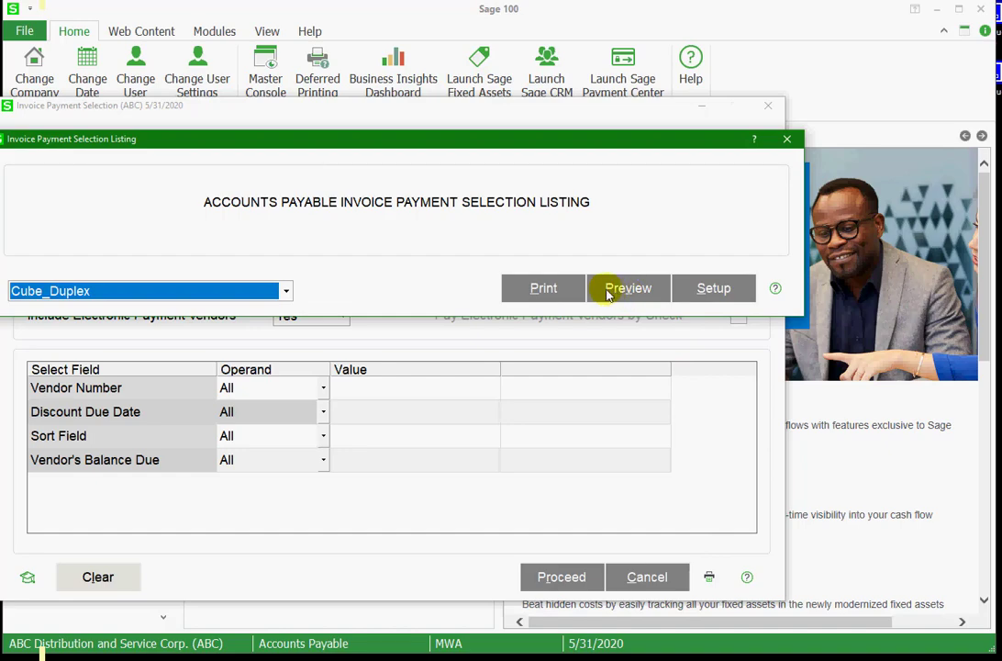
left_click(627, 288)
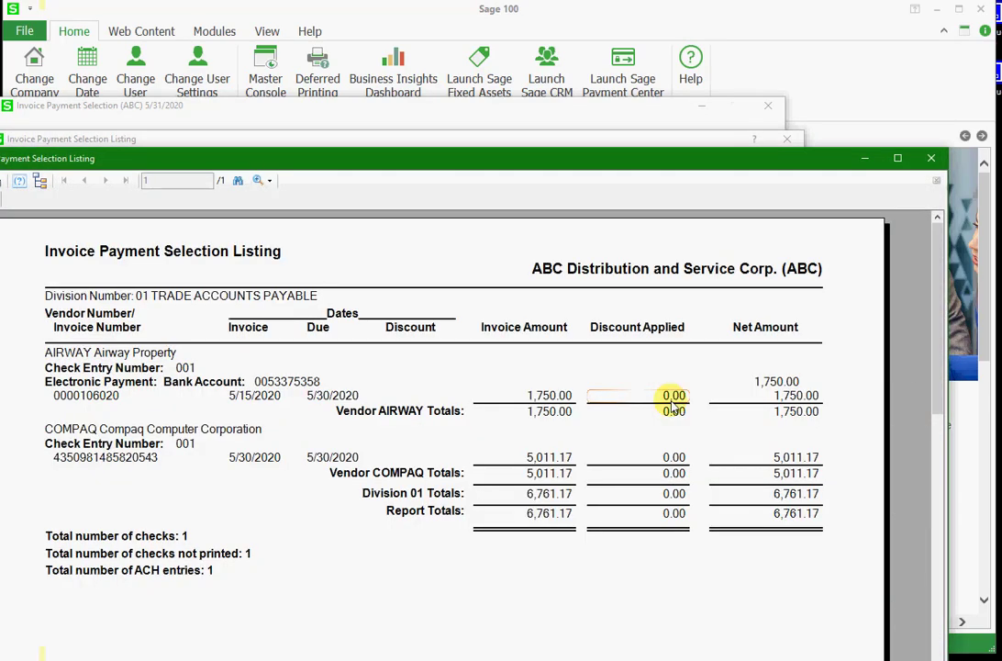
left_click_drag(564, 168, 599, 61)
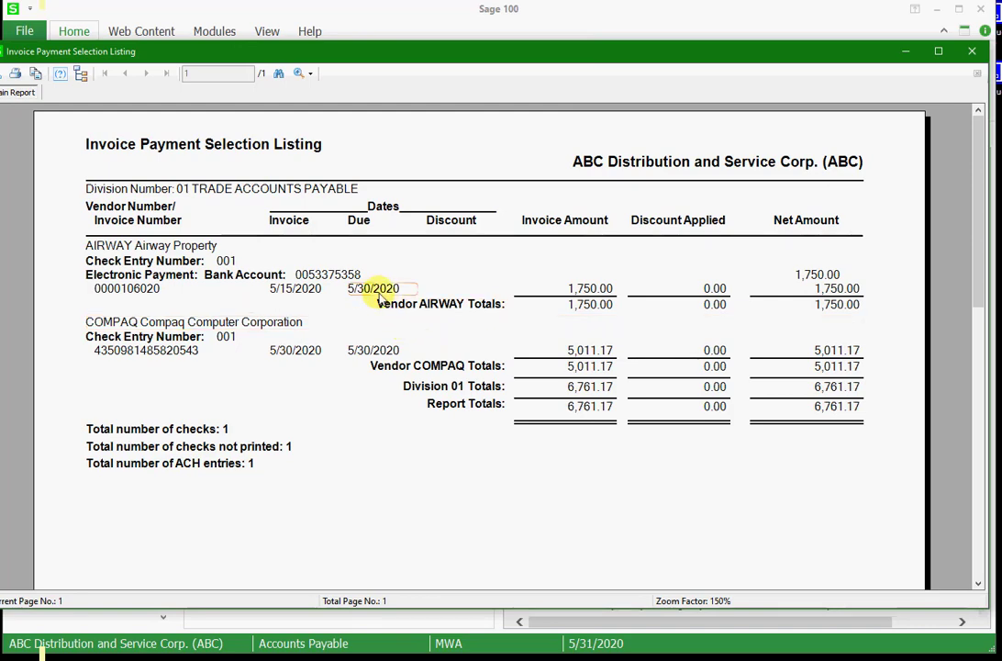
left_click(204, 251)
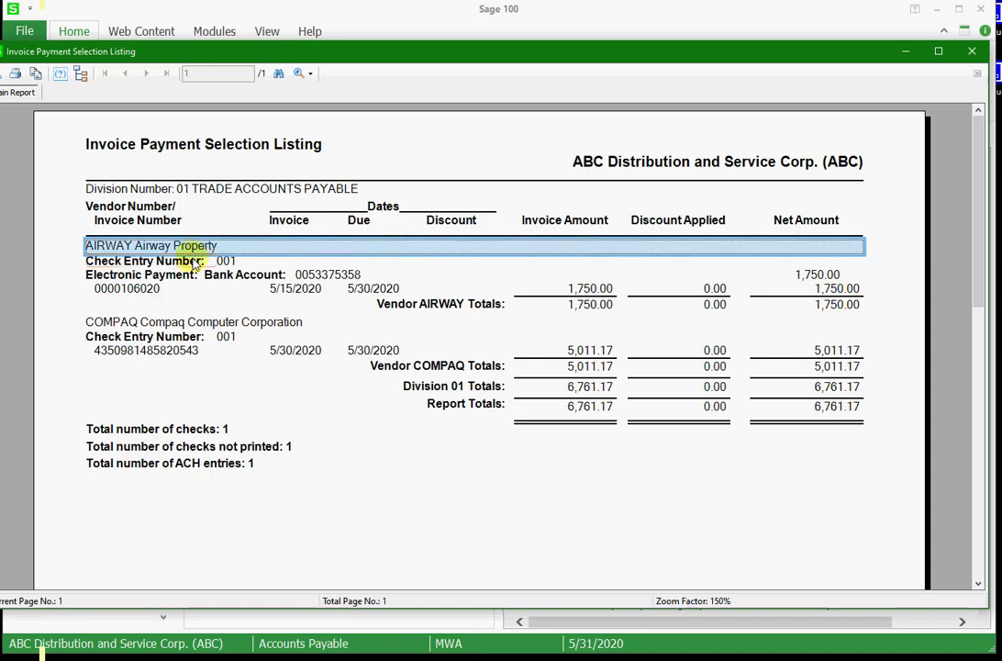
left_click(161, 323)
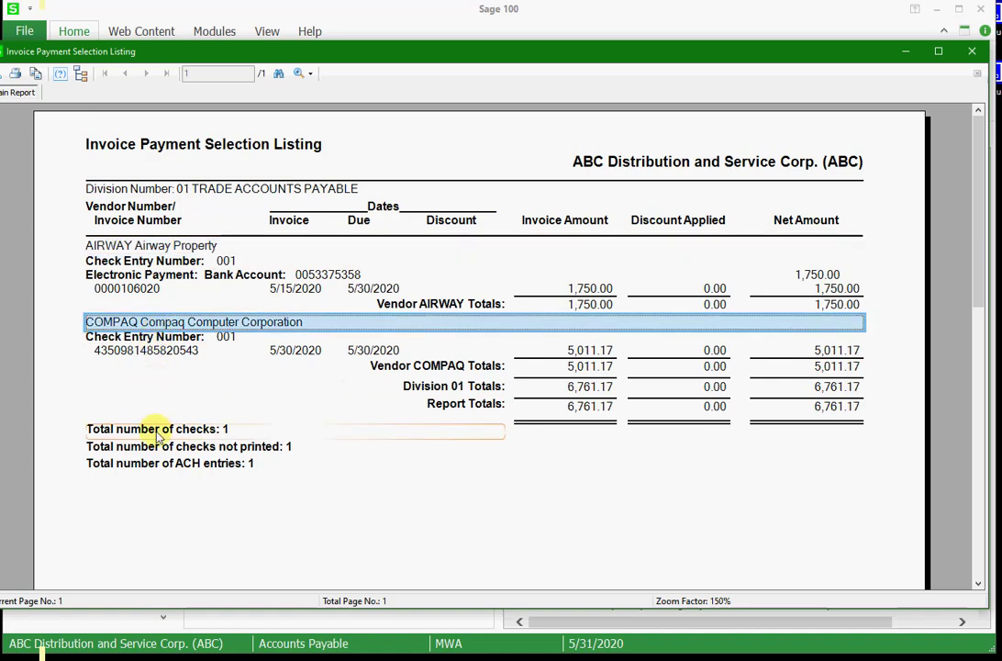
left_click(129, 427)
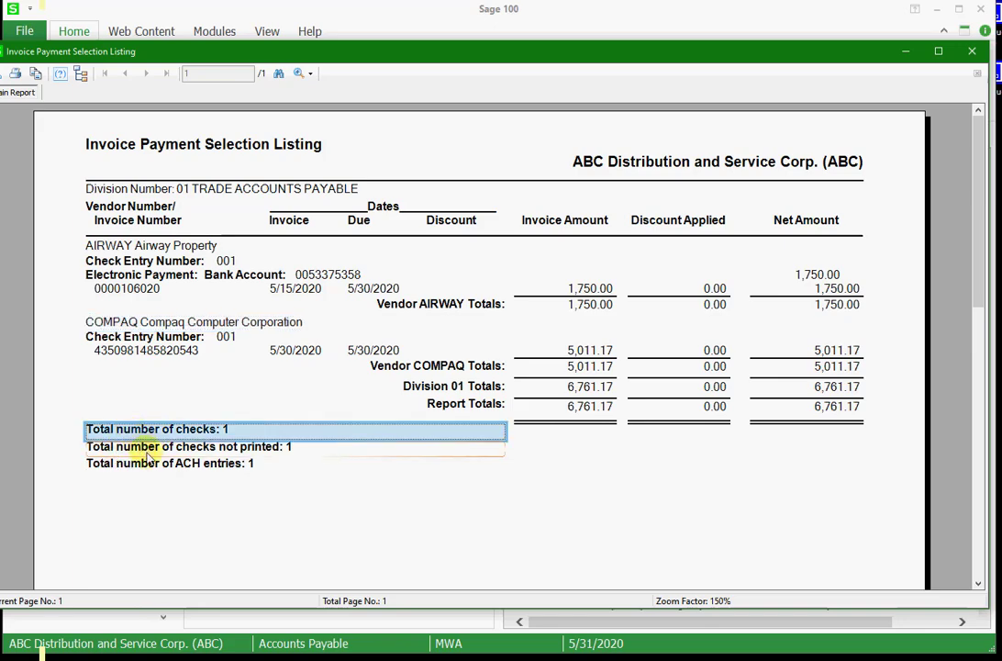
left_click(154, 466)
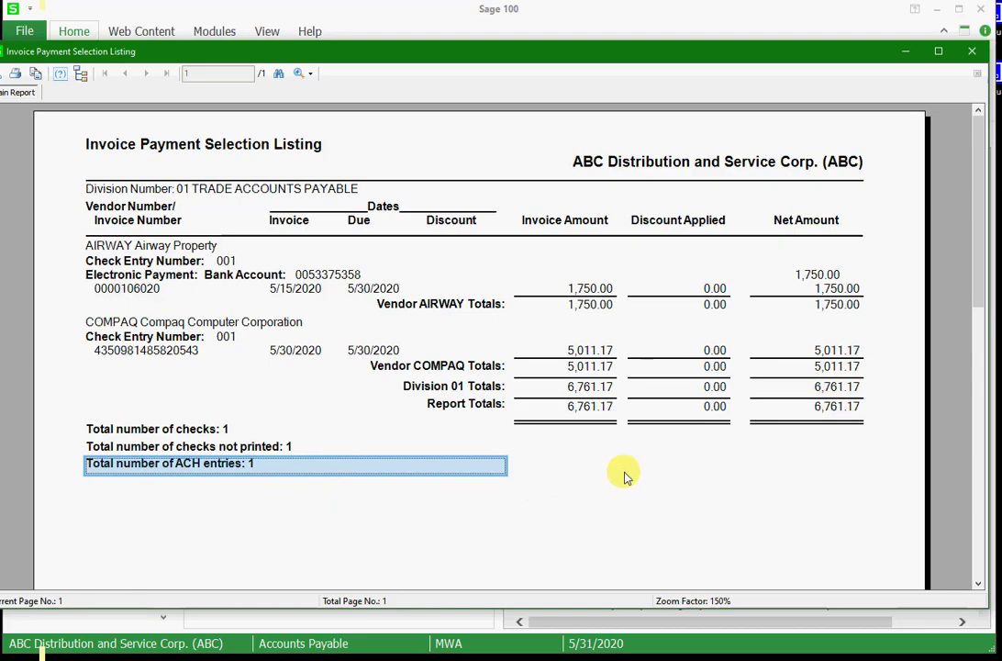
left_click(970, 55)
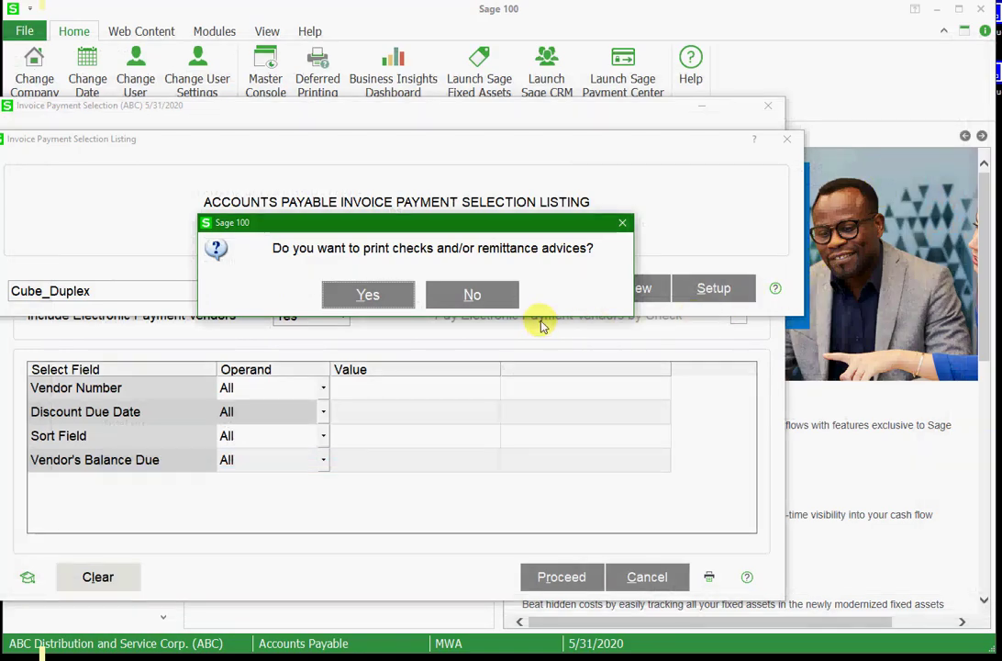
Choose to print checks and remittance advices, using Both as the payment type
left_click(371, 295)
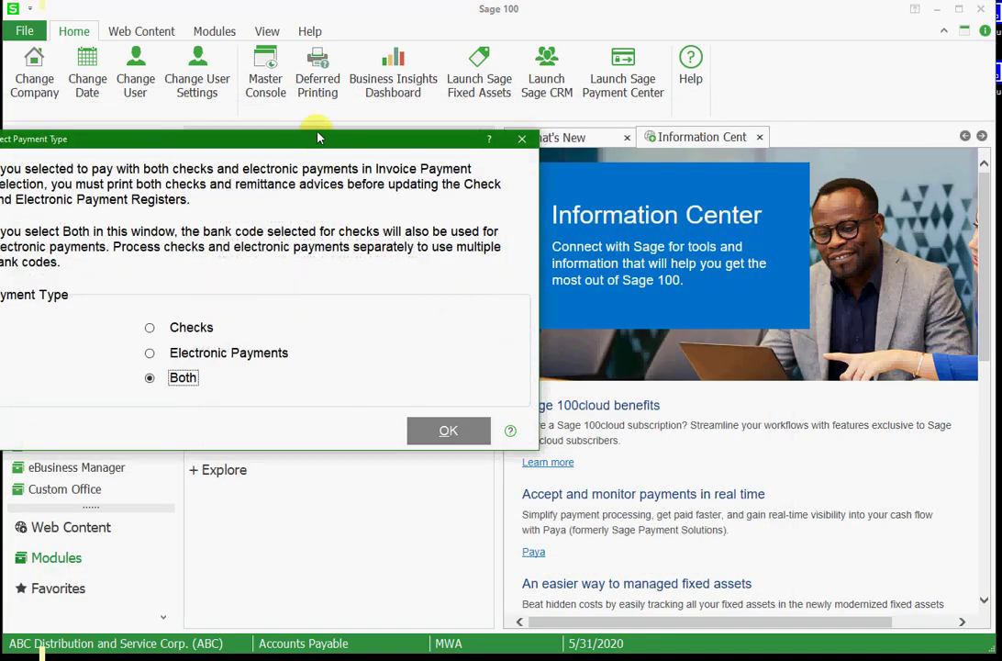
left_click_drag(316, 137, 505, 157)
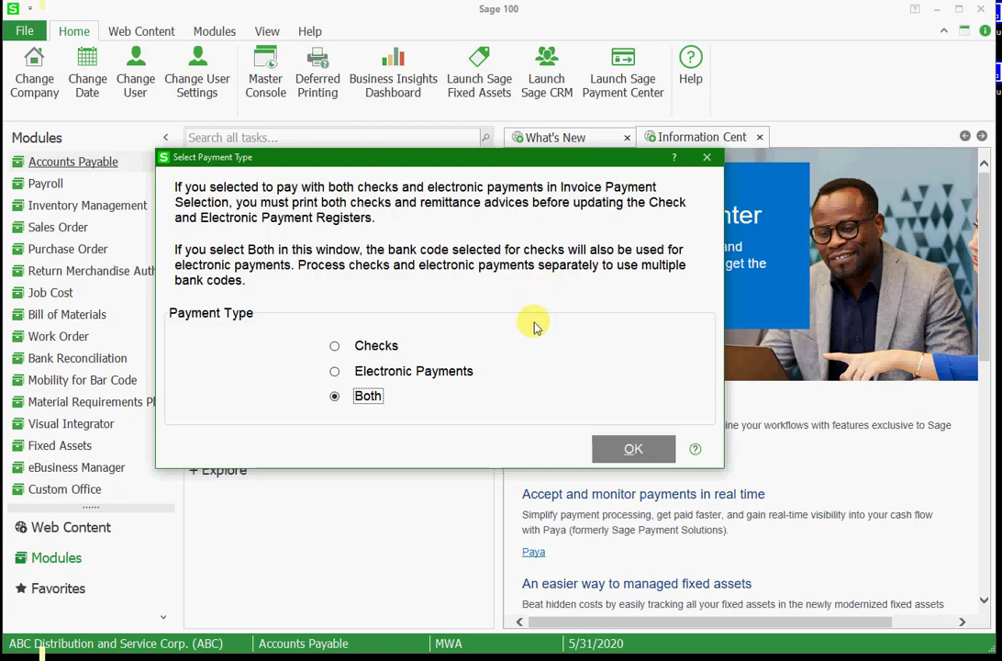
left_click(606, 449)
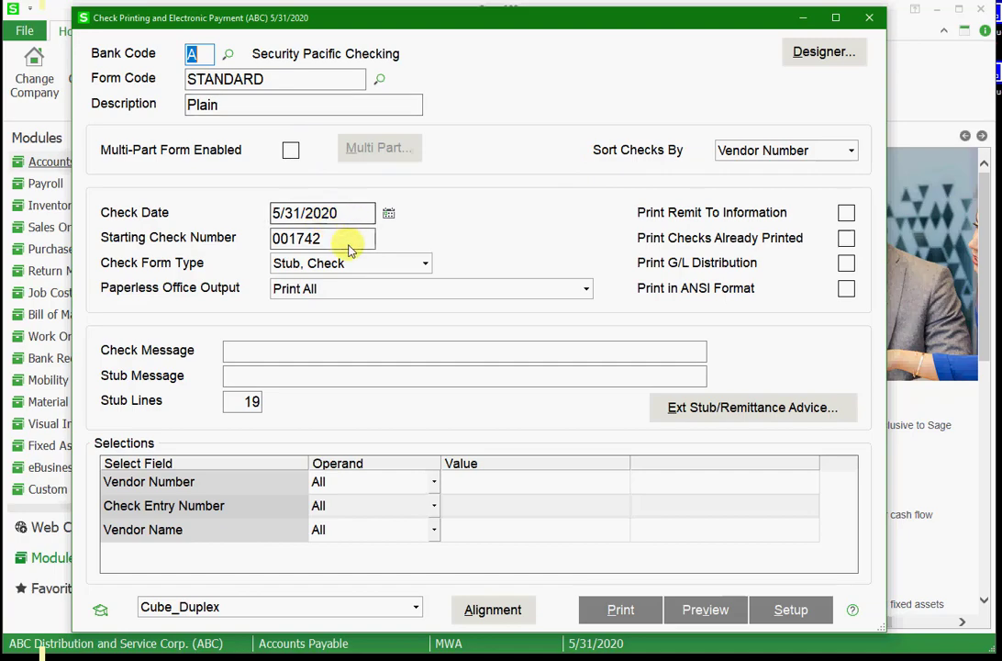
Print the checks for bank code A on the STANDARD form and confirm the last check number printed
left_click(598, 613)
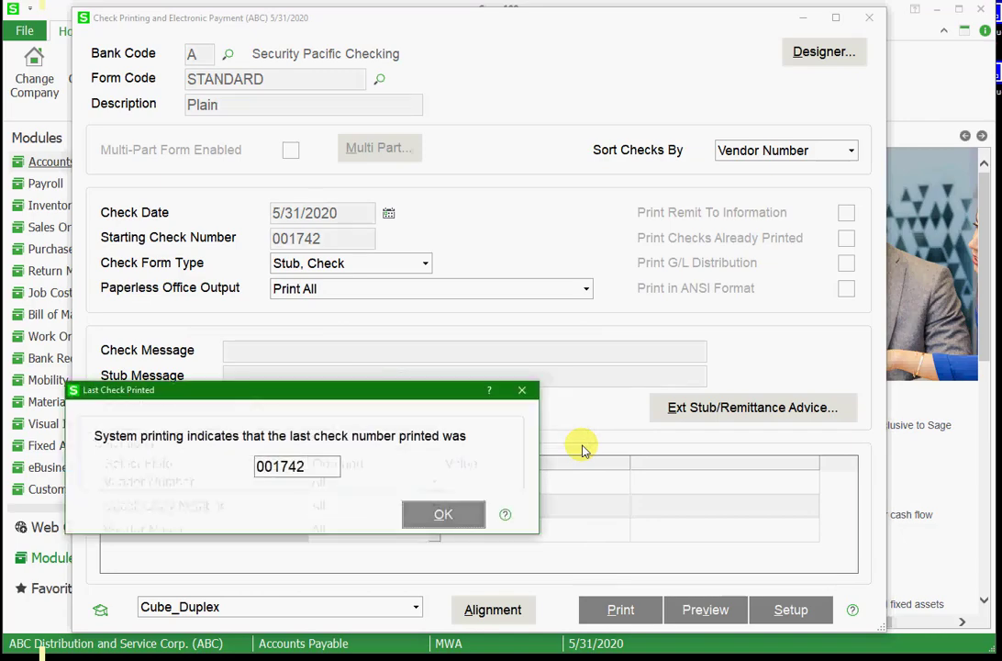
left_click(446, 514)
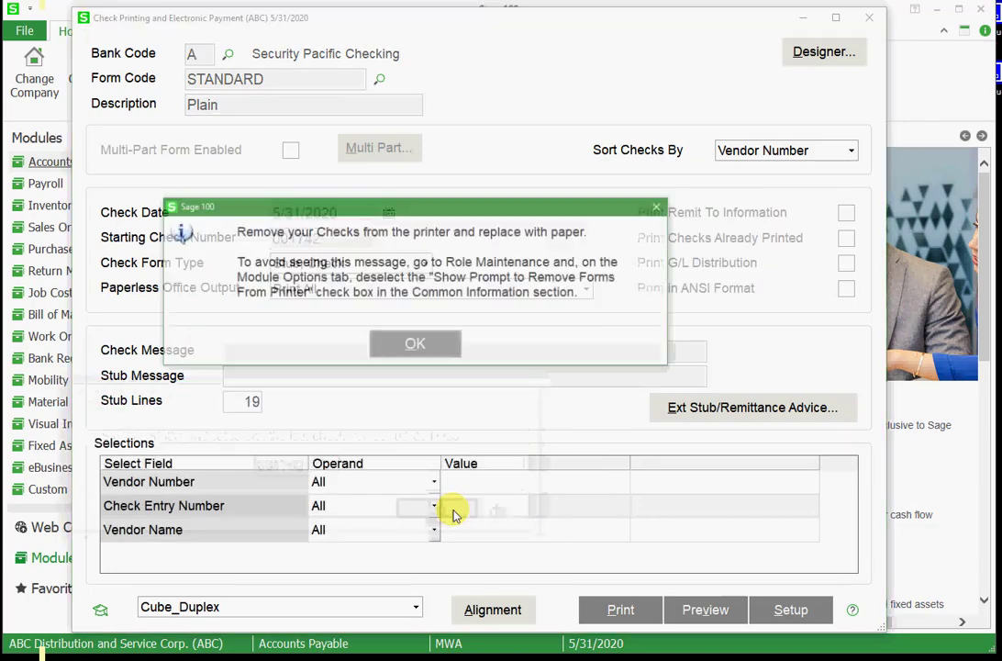
left_click(416, 347)
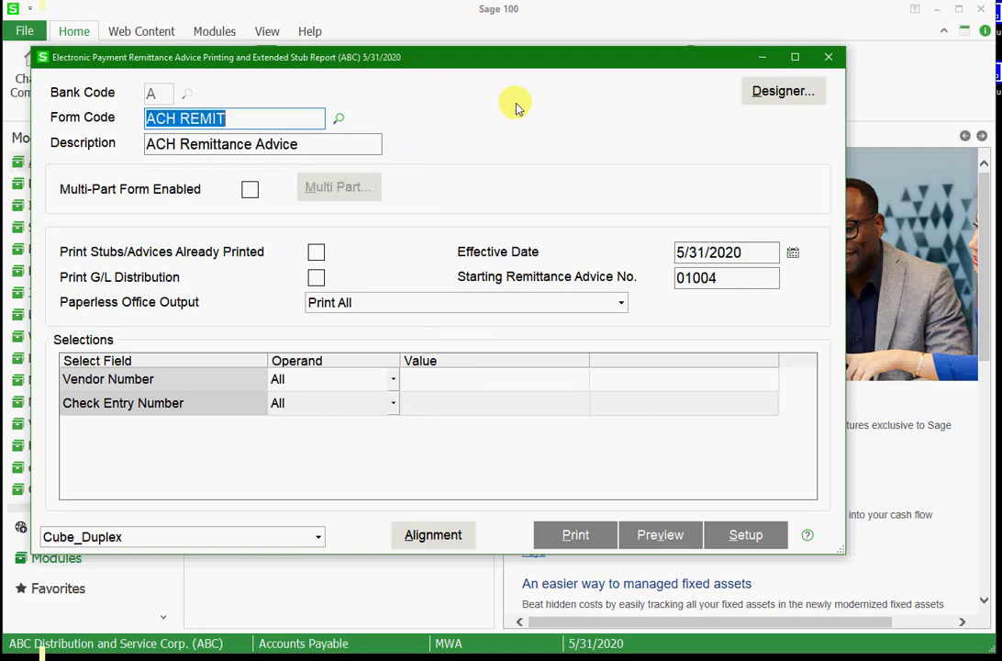
Preview the ACH REMIT remittance advice with effective date 5/31/2020 and examine its invoice and electronic payment bank account
left_click(740, 257)
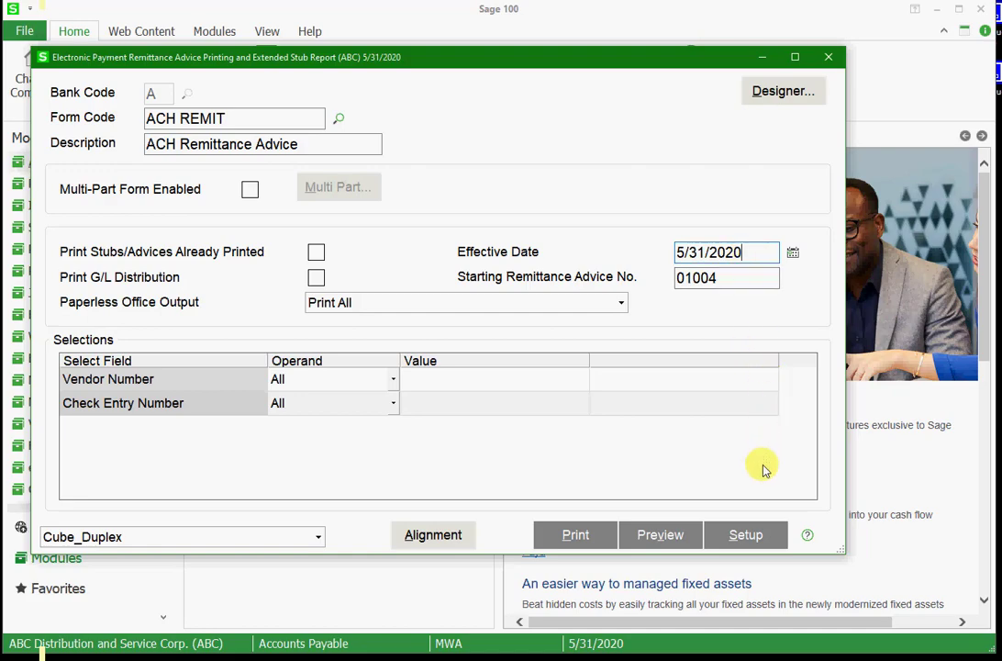
left_click(667, 544)
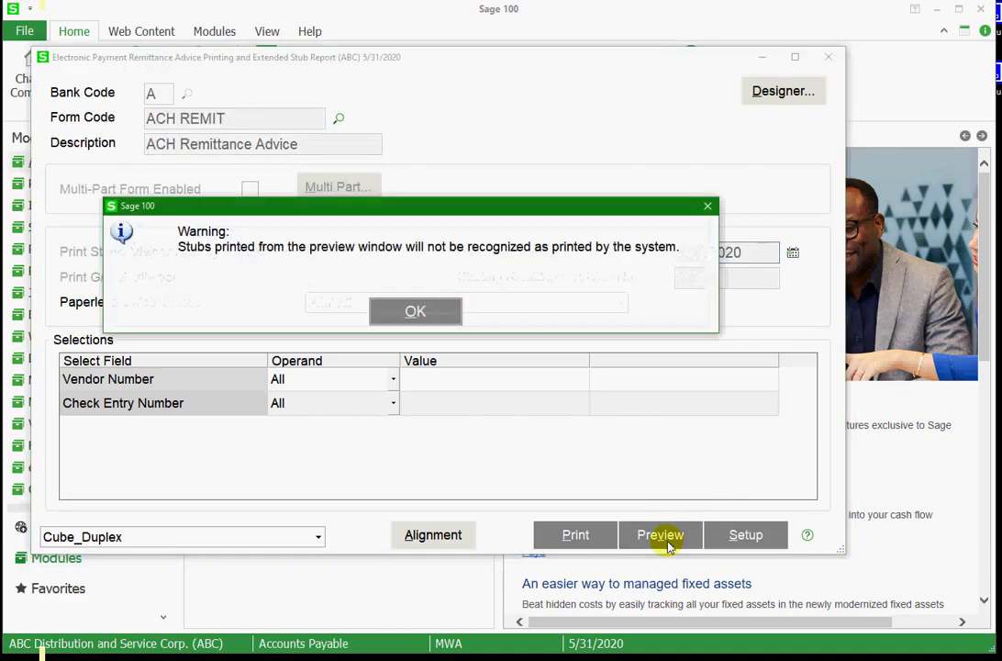
left_click(419, 318)
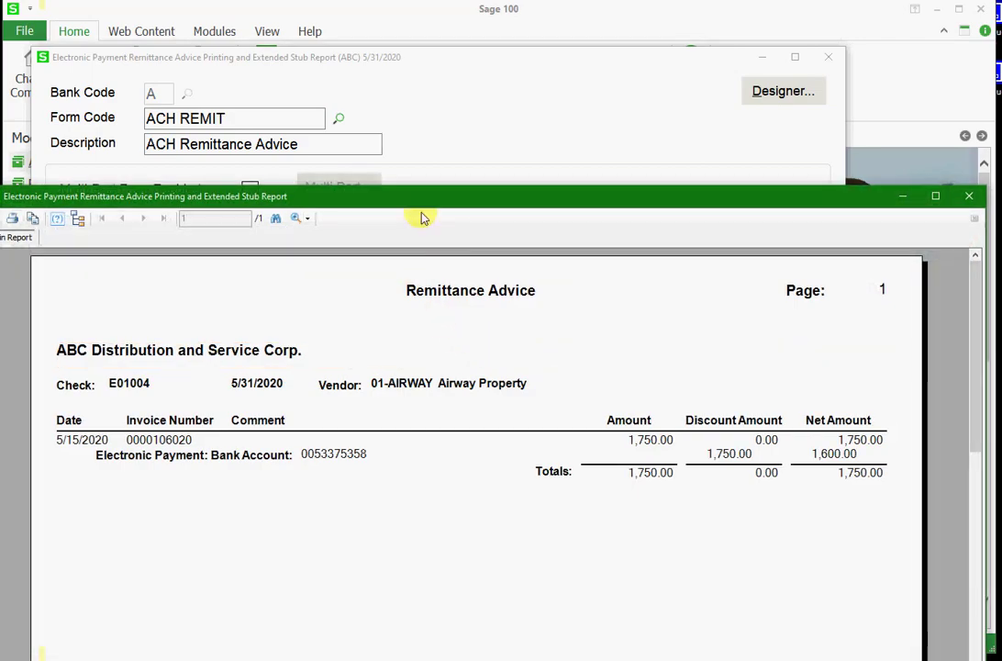
left_click_drag(421, 195, 423, 61)
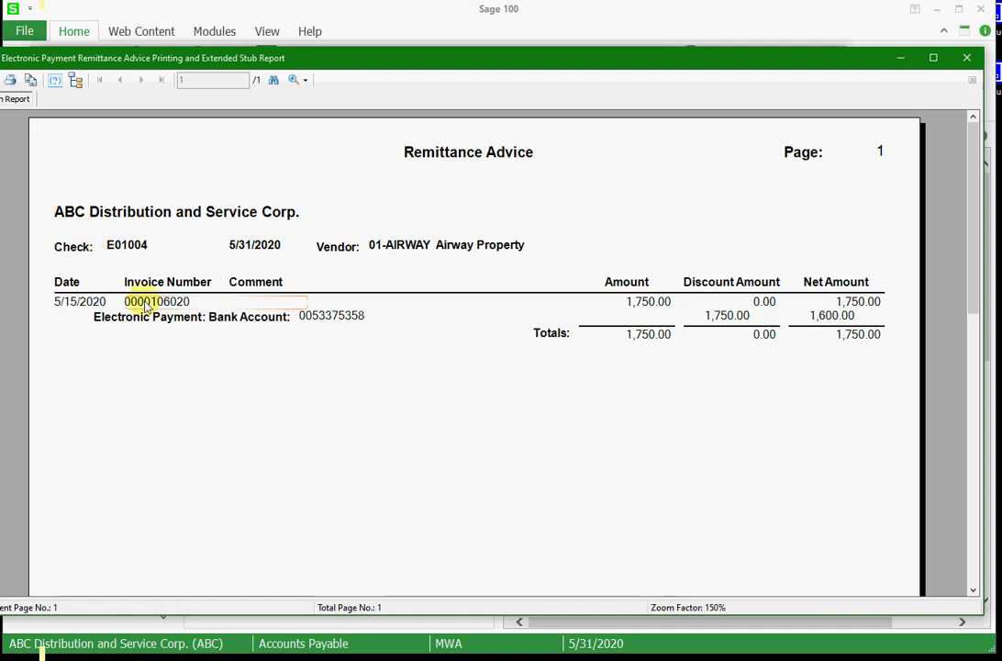
left_click(80, 303)
left_click(154, 306)
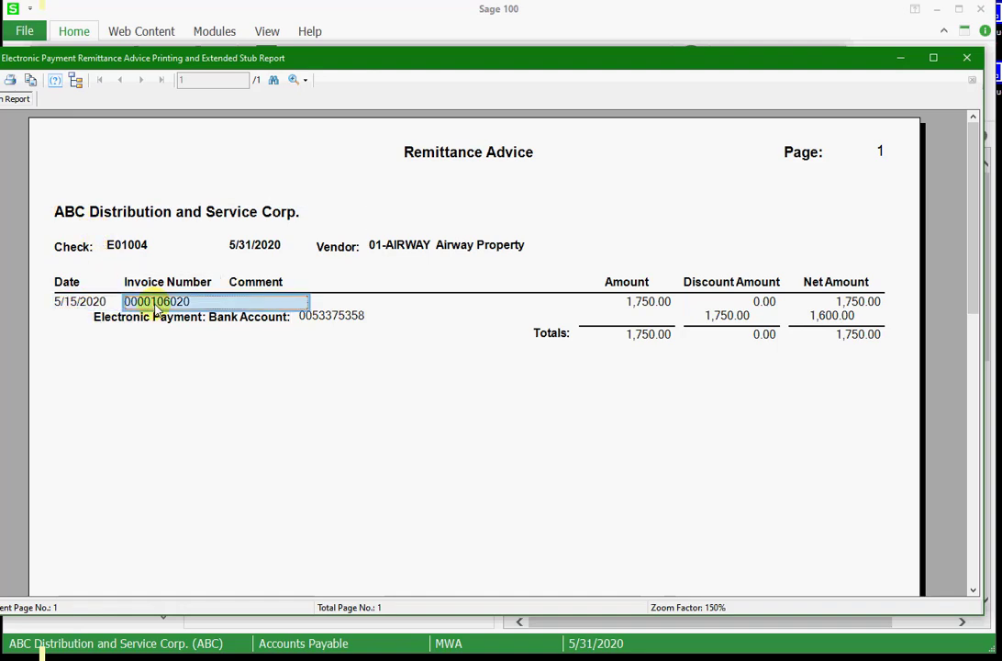
left_click(352, 317)
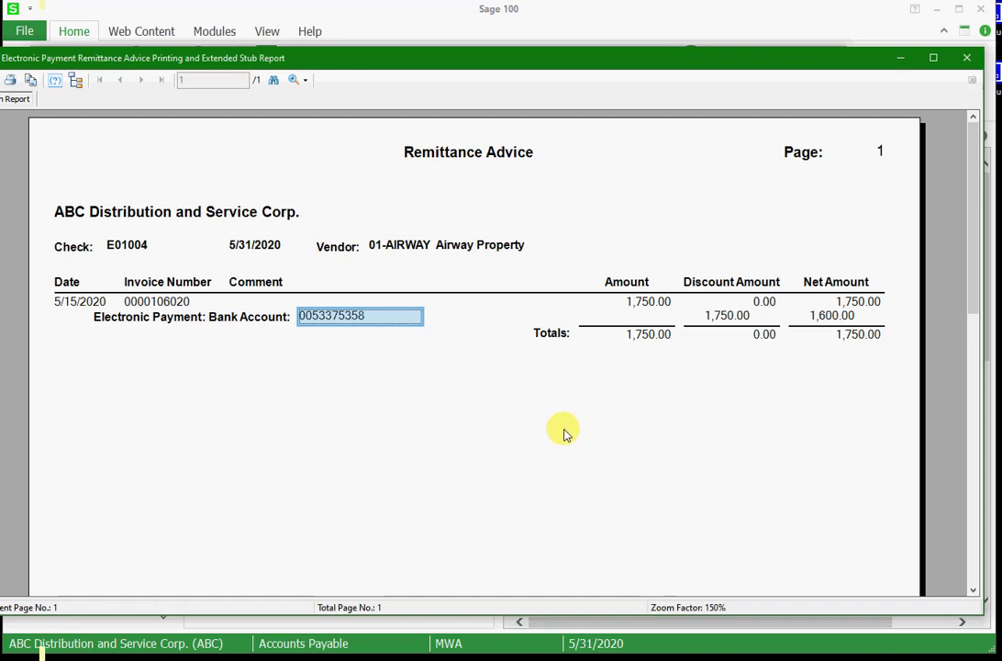
left_click(966, 57)
Preview and review the check register and the Electronic Payment Register for the 5/31/2020 posting date
left_click(343, 274)
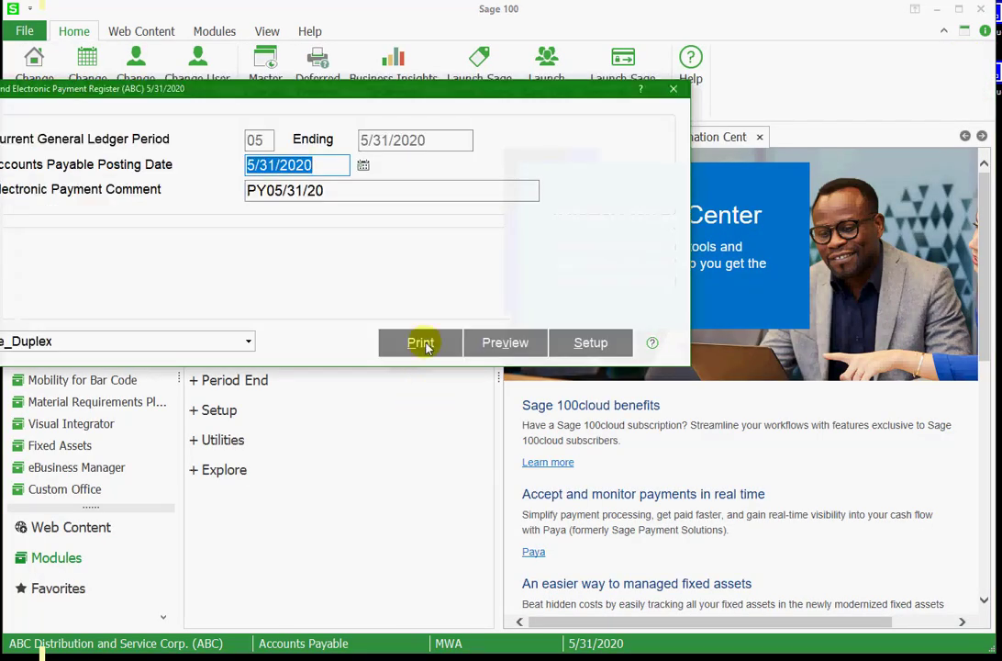
left_click_drag(404, 97, 488, 104)
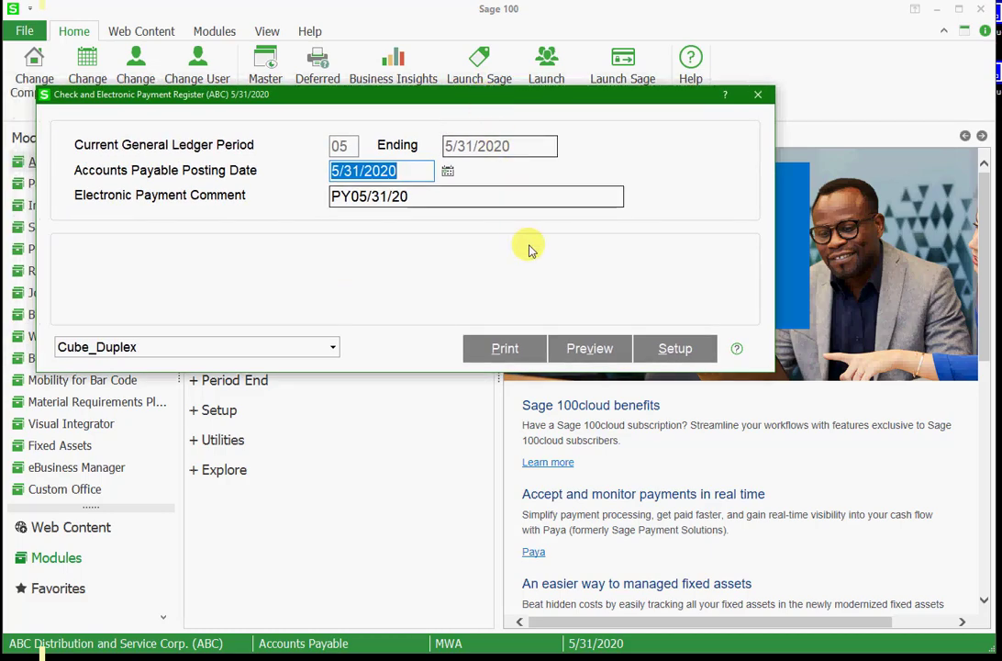
left_click(588, 348)
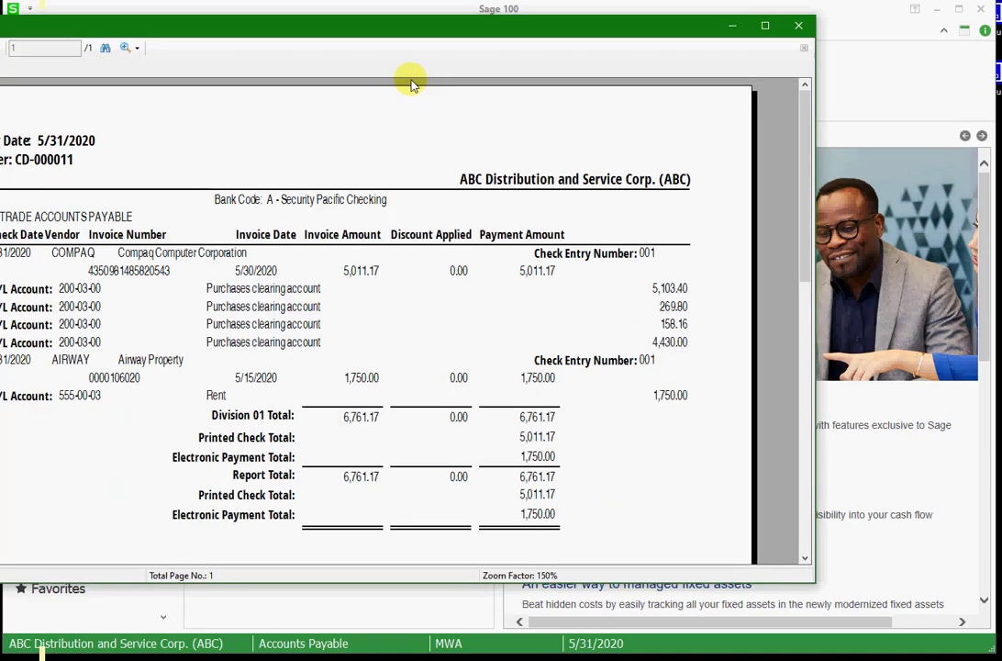
left_click_drag(392, 34, 525, 30)
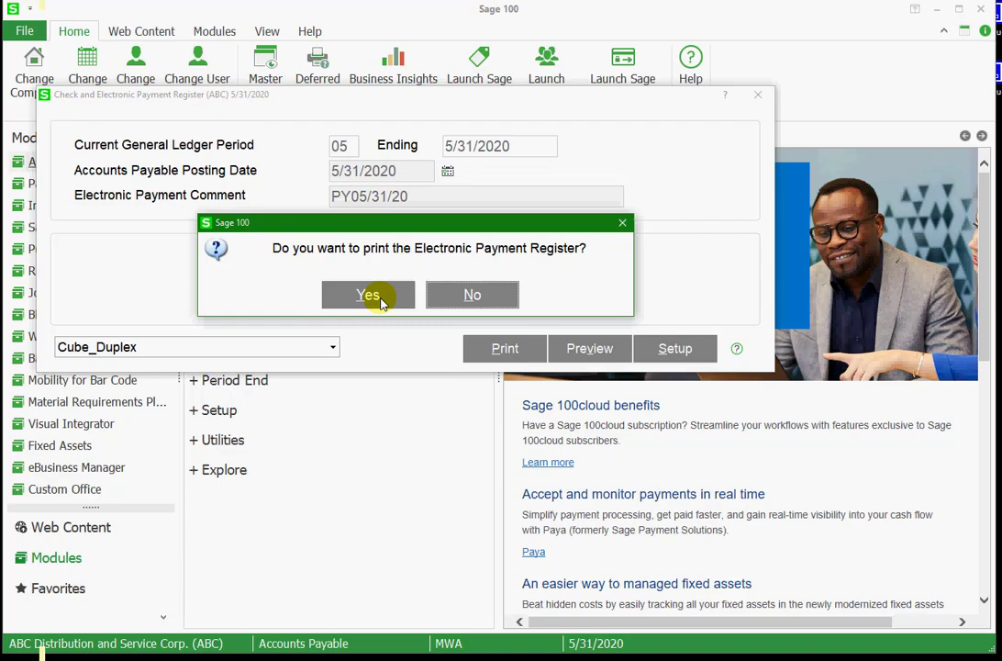
left_click(379, 297)
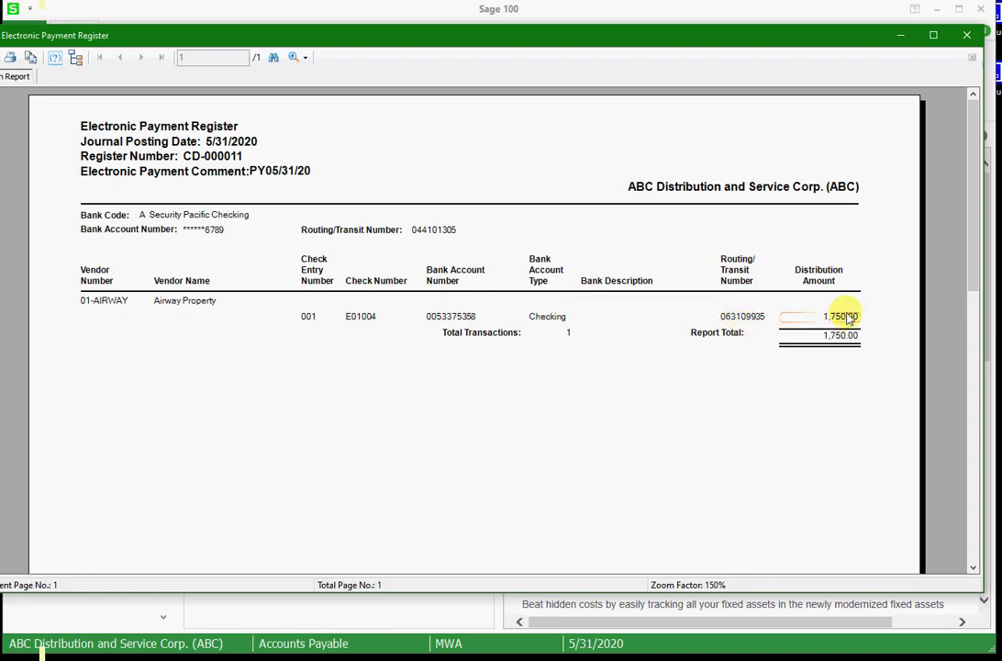
left_click(966, 35)
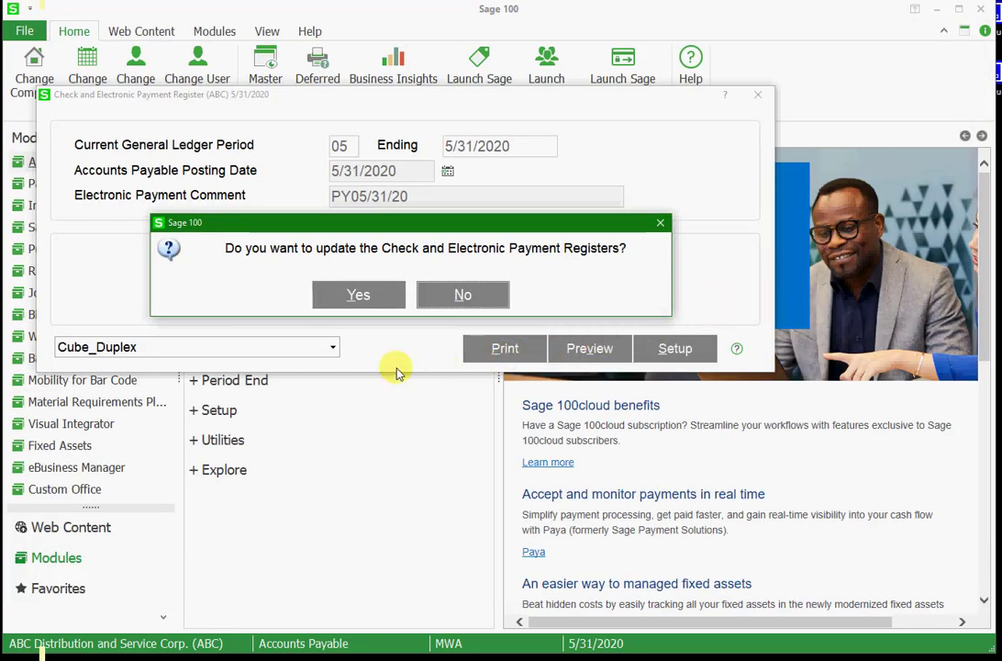
Update the Check and Electronic Payment Registers for the 5/31/2020 posting date
left_click(358, 295)
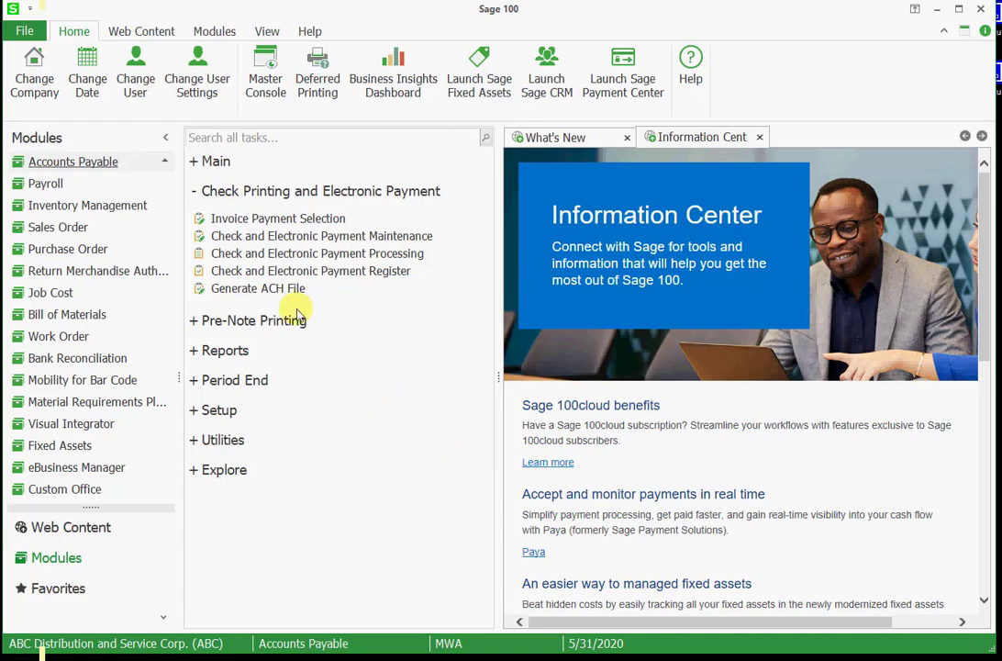
Generate the ACH file using file code 0531, including only batches never transmitted
left_click(275, 290)
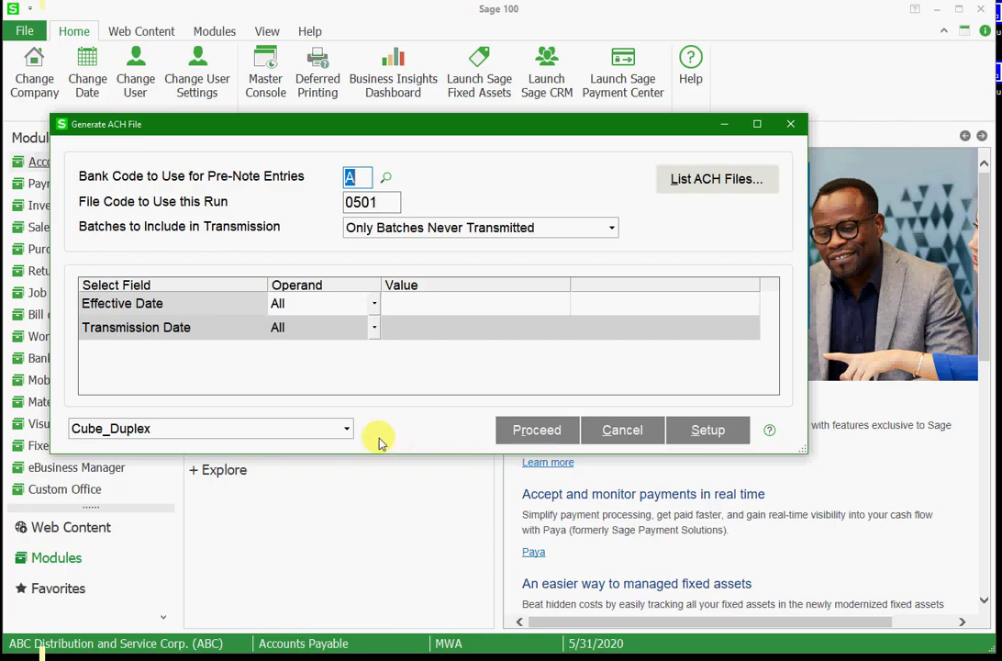
left_click(381, 203)
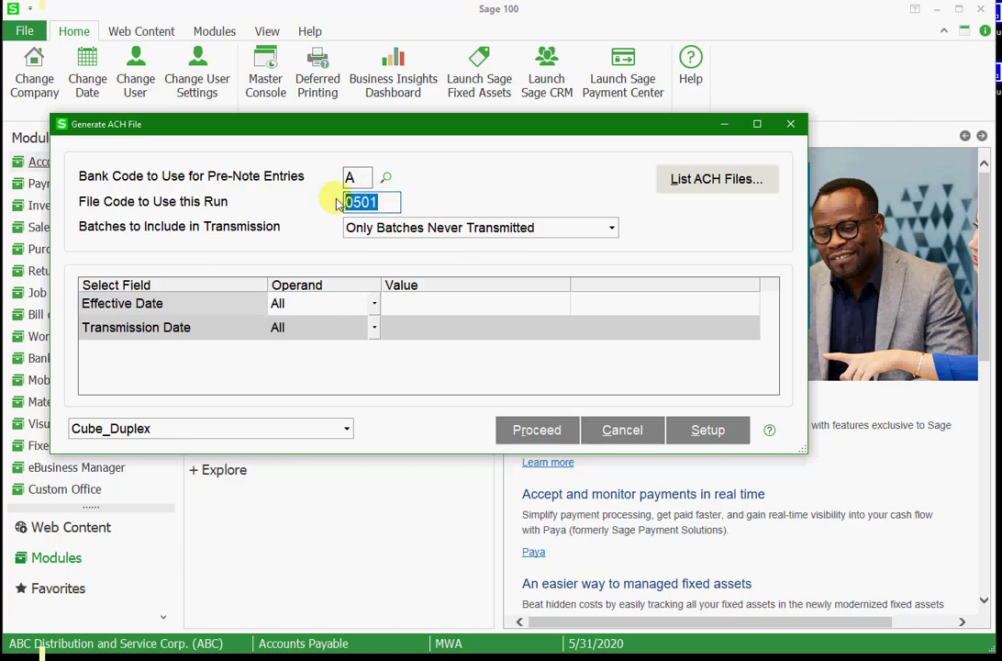
type("0")
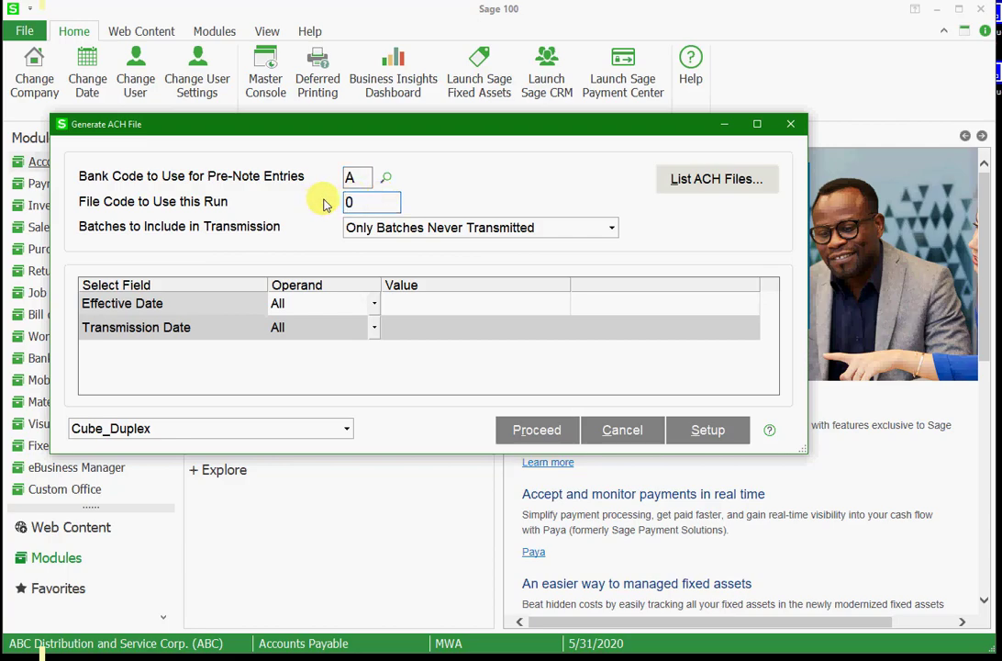
type("531")
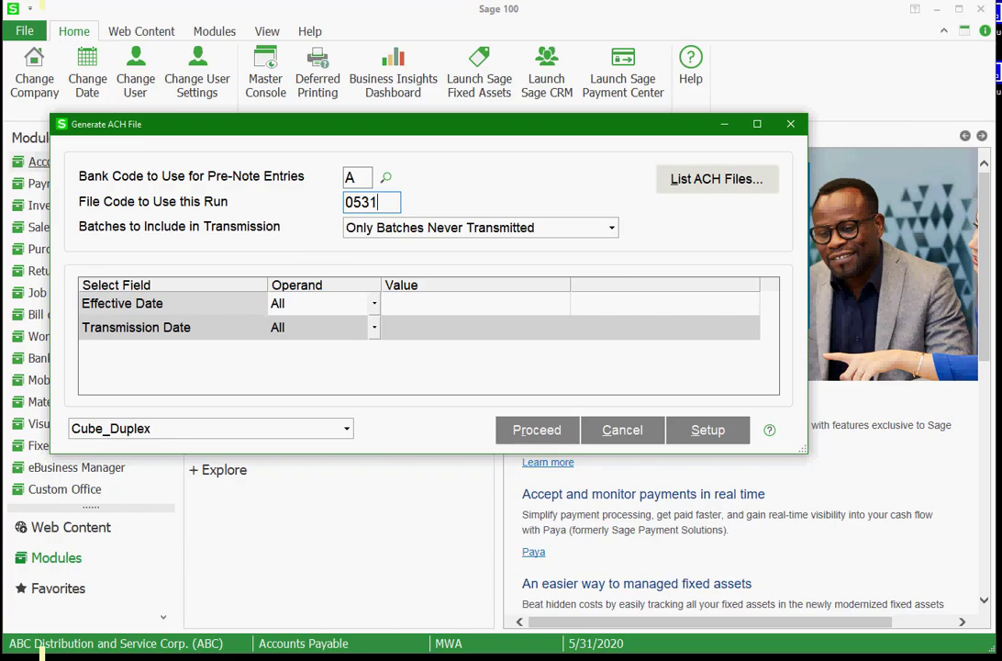
left_click(541, 429)
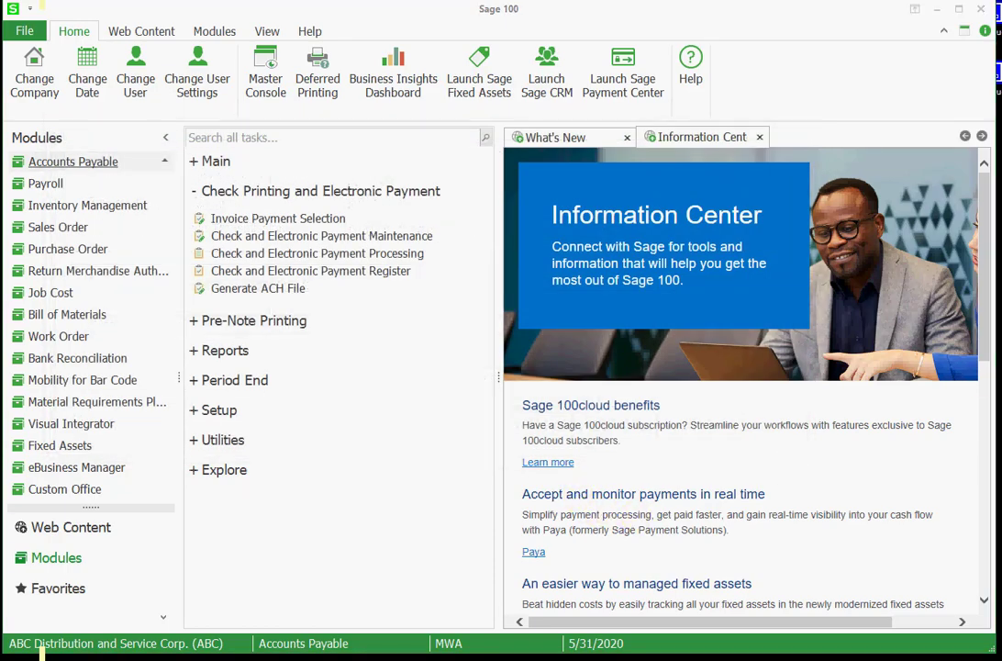
Open A0531000.ACH from the C:\ACH Files folder in Notepad, examine its payment records and close it
left_click_drag(338, 170, 337, 231)
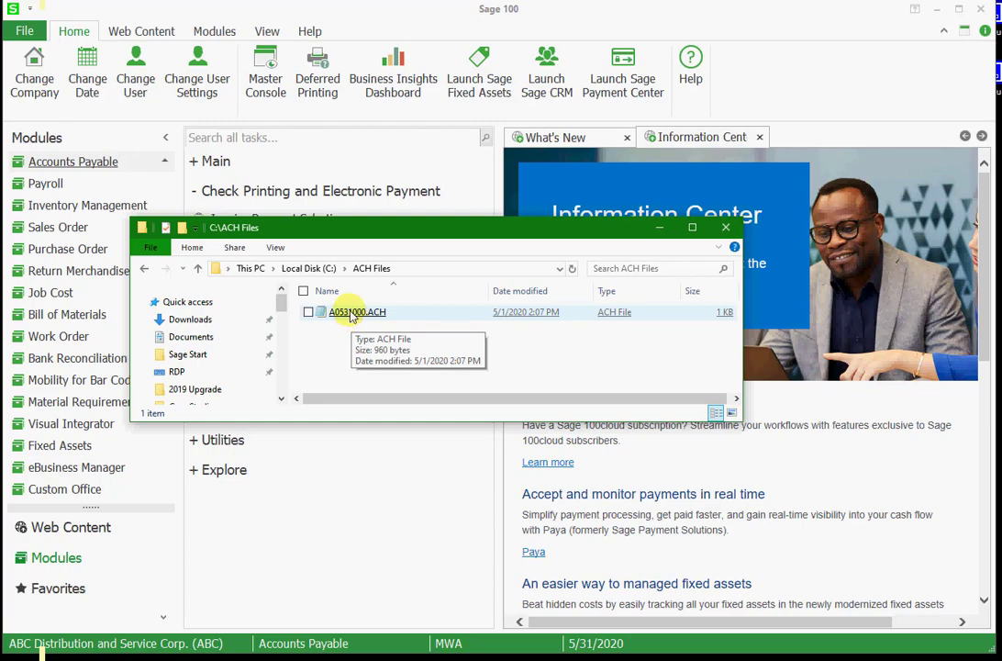
left_click(351, 314)
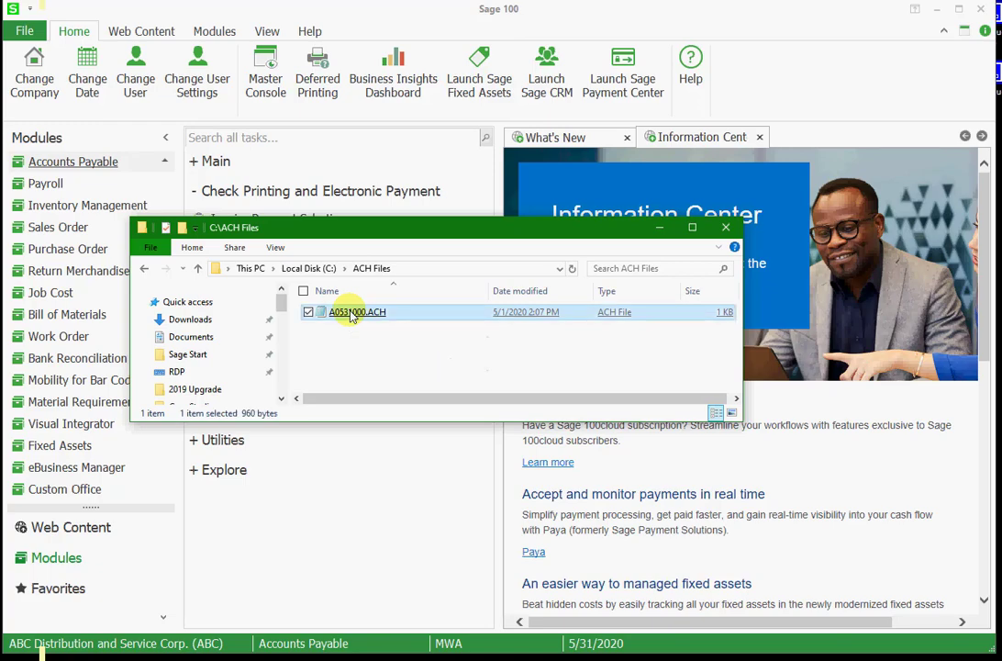
right_click(352, 314)
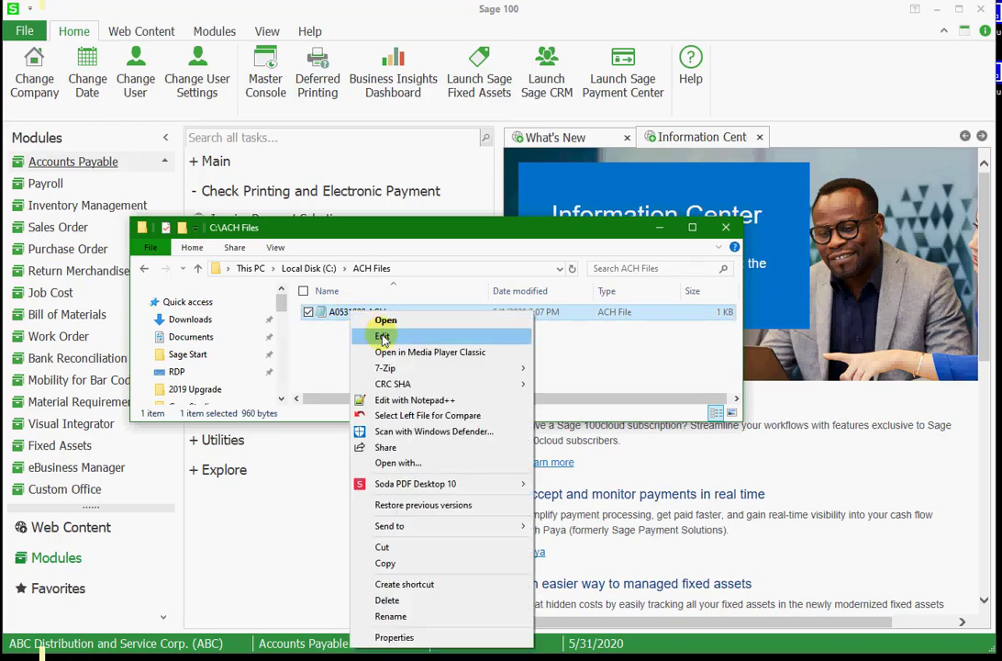
left_click(383, 339)
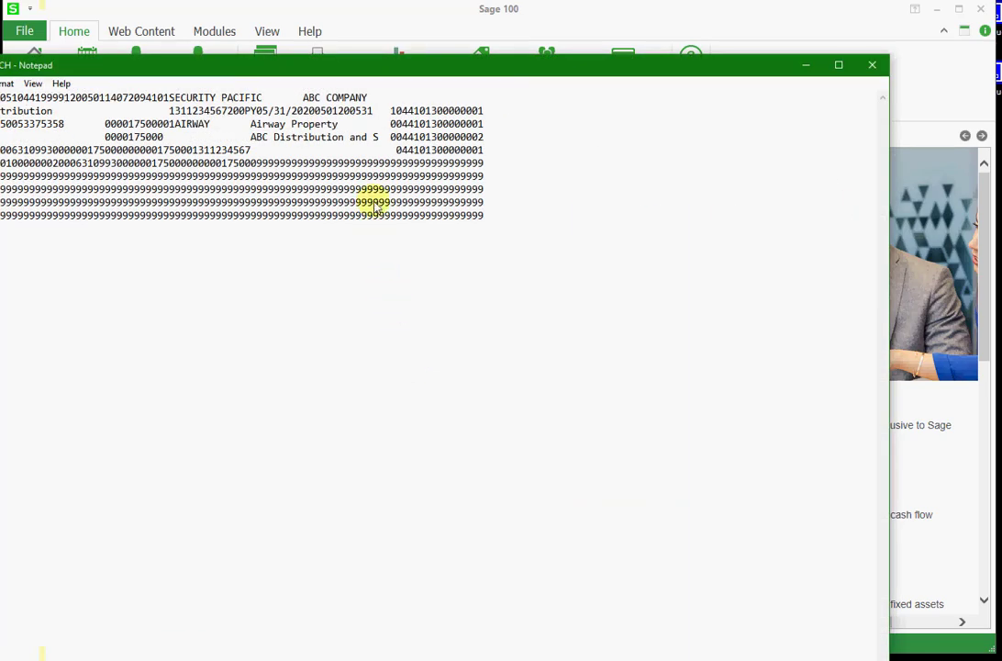
left_click_drag(338, 78, 460, 229)
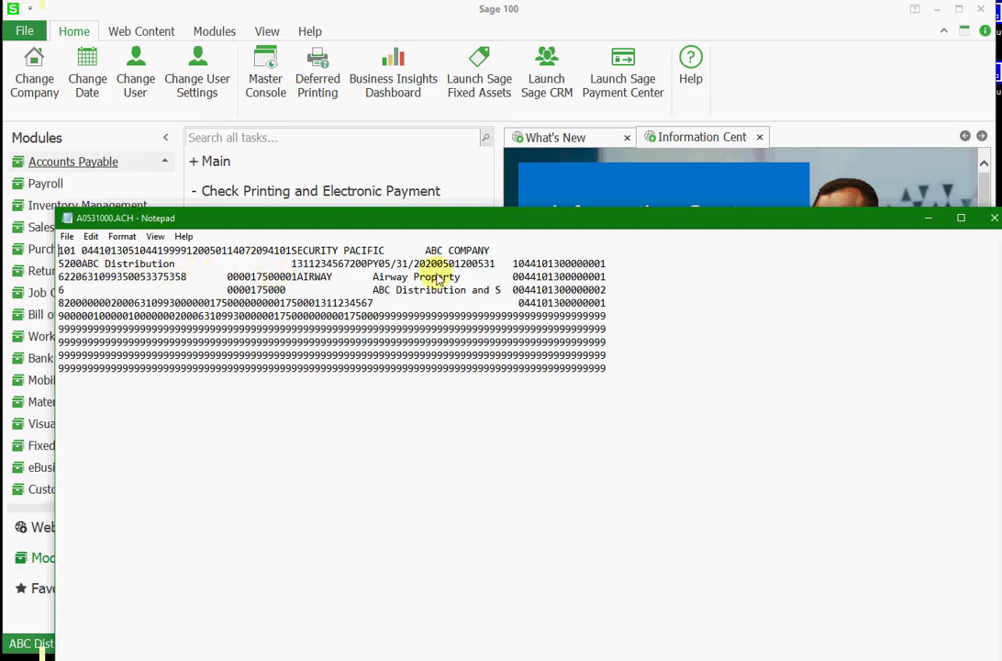
left_click(994, 219)
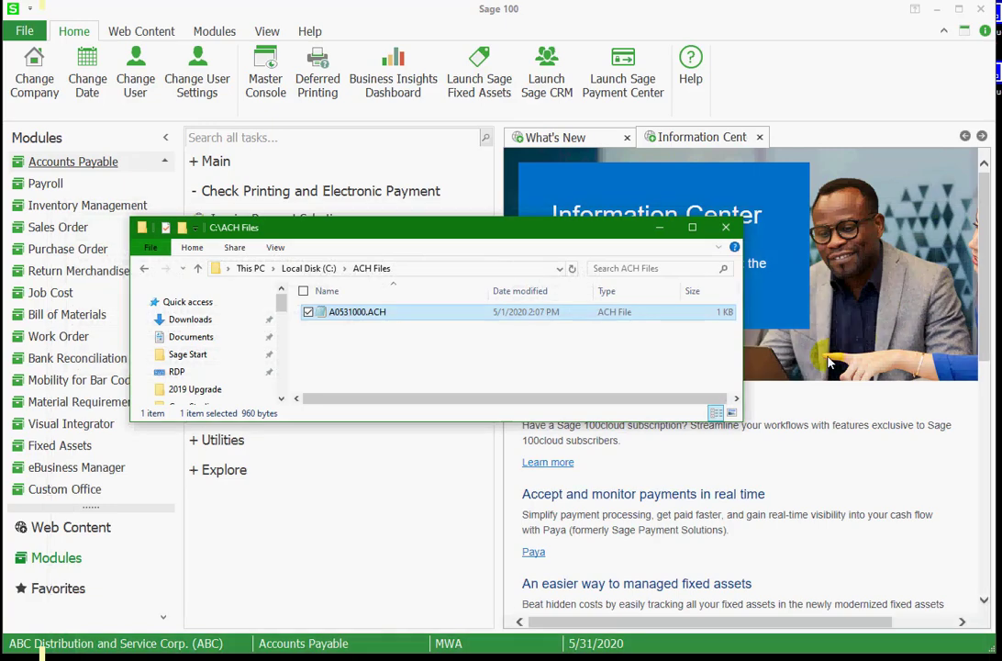